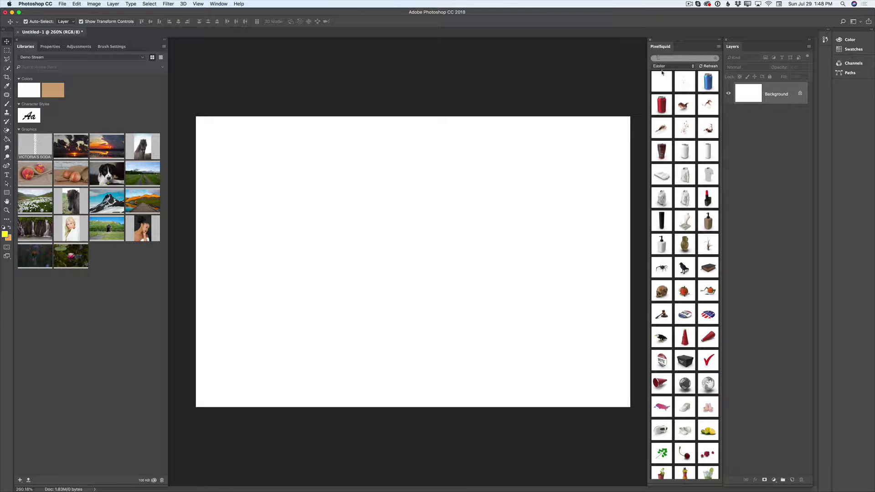
- Insert the generic red can from the PixelSquid library and spin it to a level front view
mouse_move(681, 107)
left_click(663, 108)
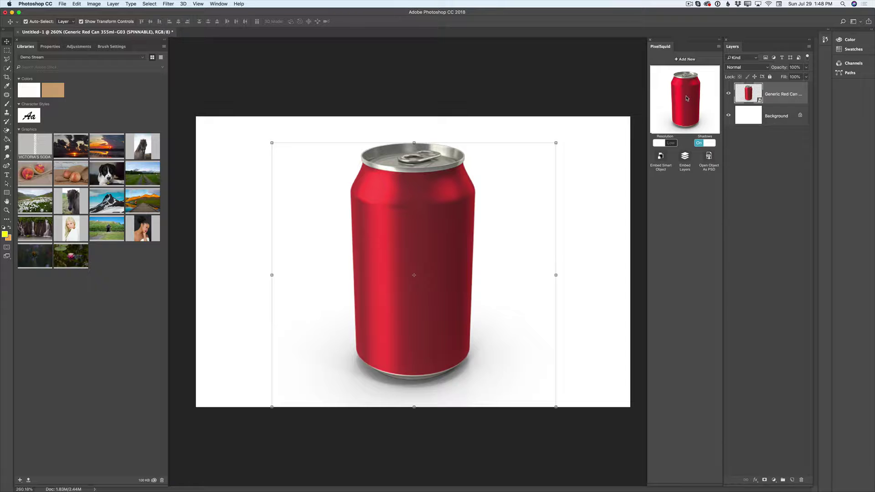
left_click_drag(688, 100, 688, 94)
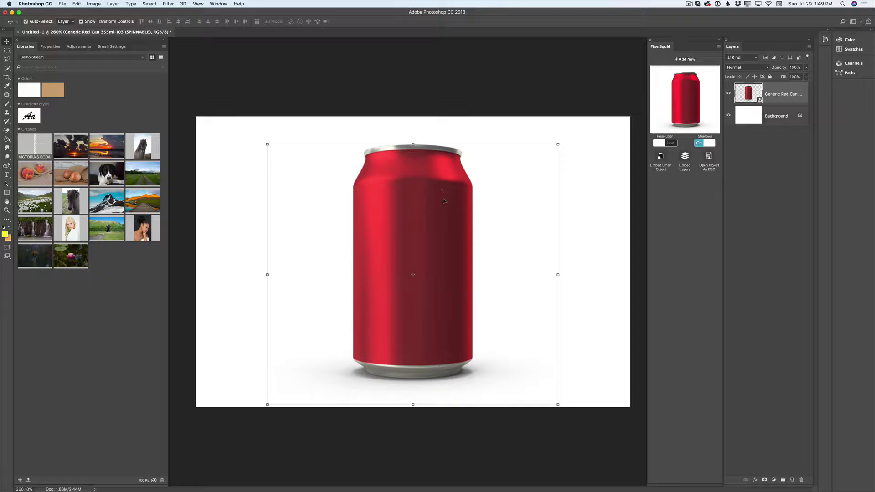
- Enlarge the can, place it left of the canvas centre, and switch its resolution to High
left_click_drag(444, 201, 313, 218)
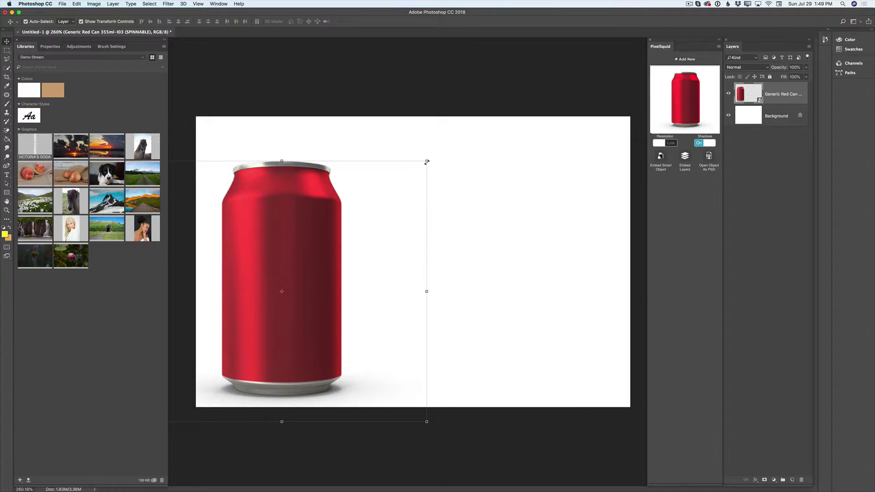
left_click_drag(426, 162, 485, 91)
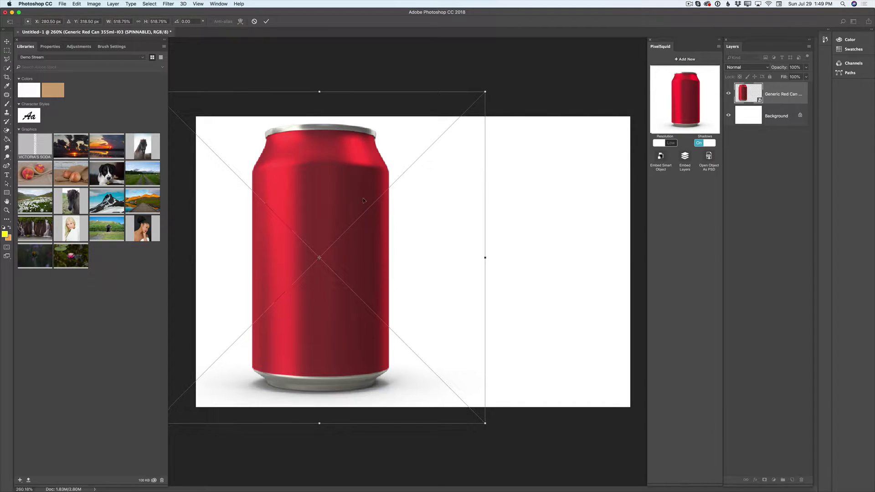
left_click_drag(363, 200, 374, 209)
left_click_drag(347, 171, 359, 173)
left_click(266, 21)
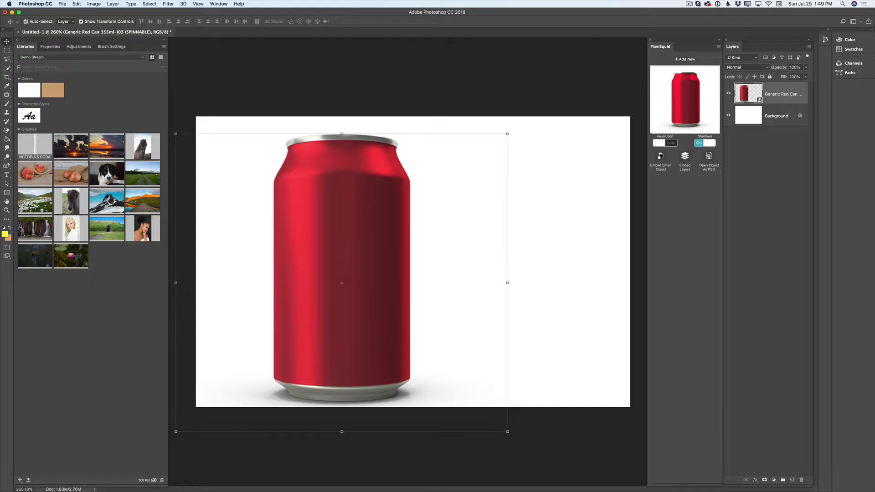
left_click(670, 144)
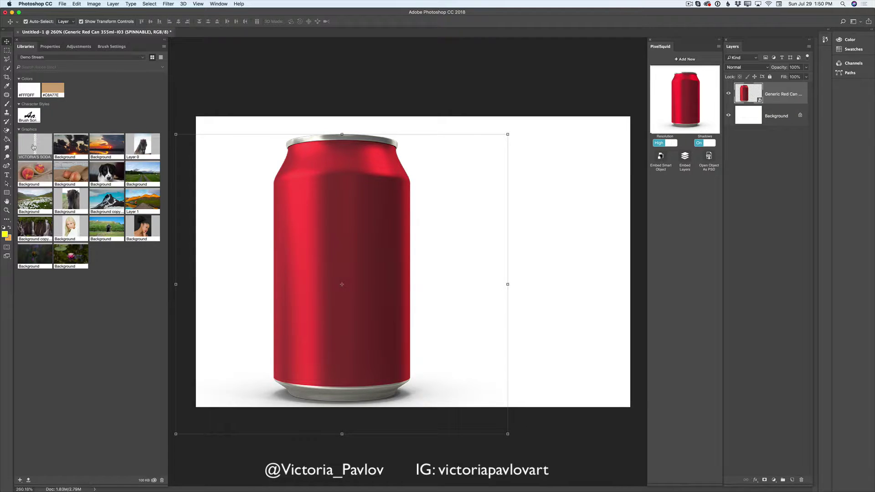
- Place the VICTORIA'S SODA library graphic vertically along the can's left side, scaled to about 71%
left_click_drag(33, 146, 339, 236)
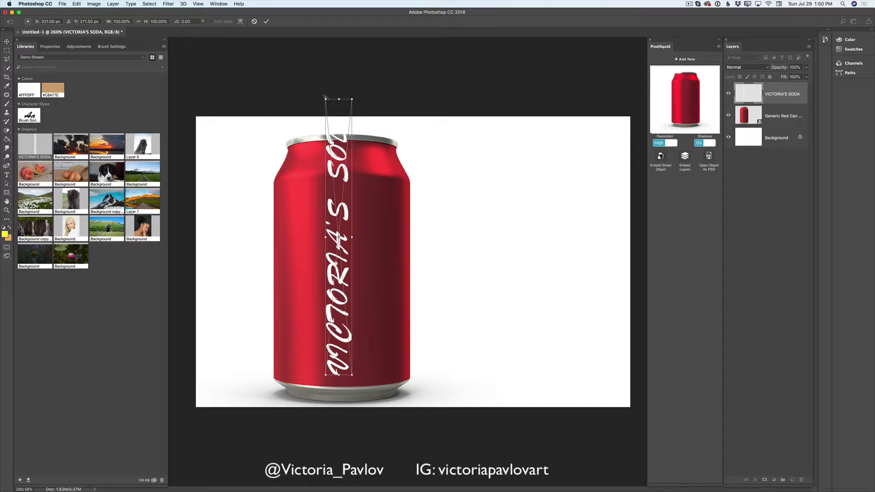
left_click_drag(325, 98, 299, 201)
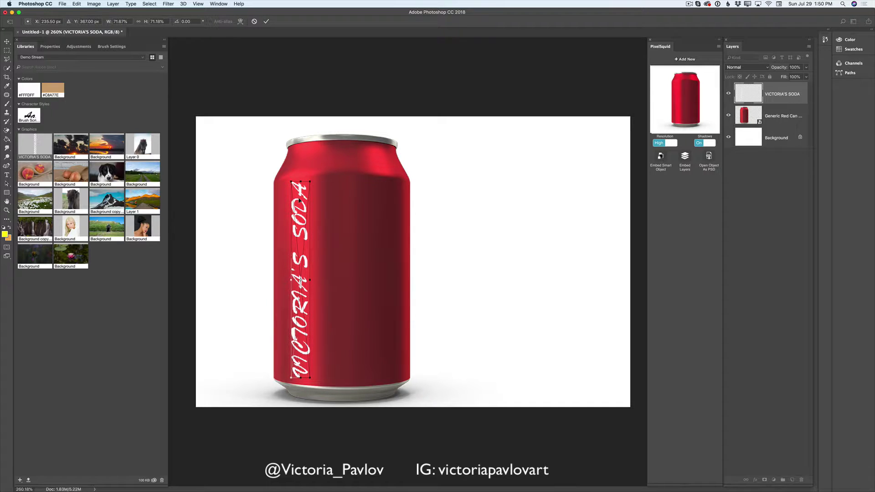
left_click(266, 21)
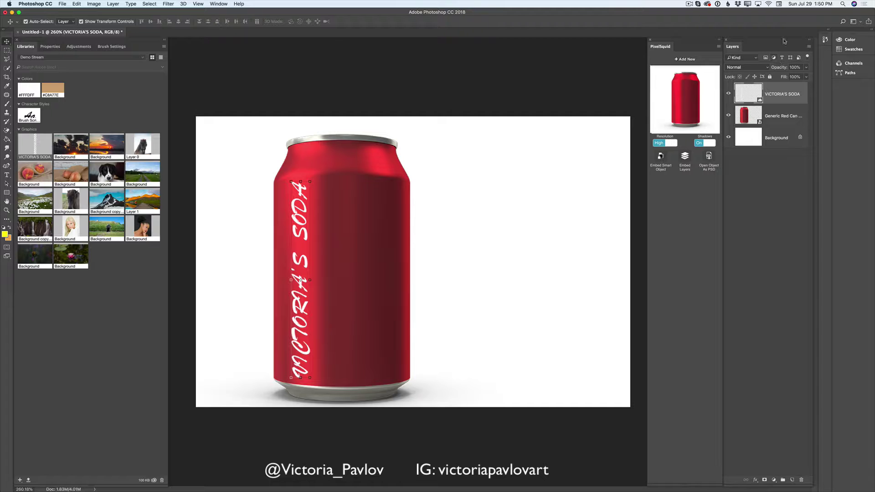
- Merge the can and lettering layers with the background hidden, and show the background again
left_click(728, 138)
left_click(809, 46)
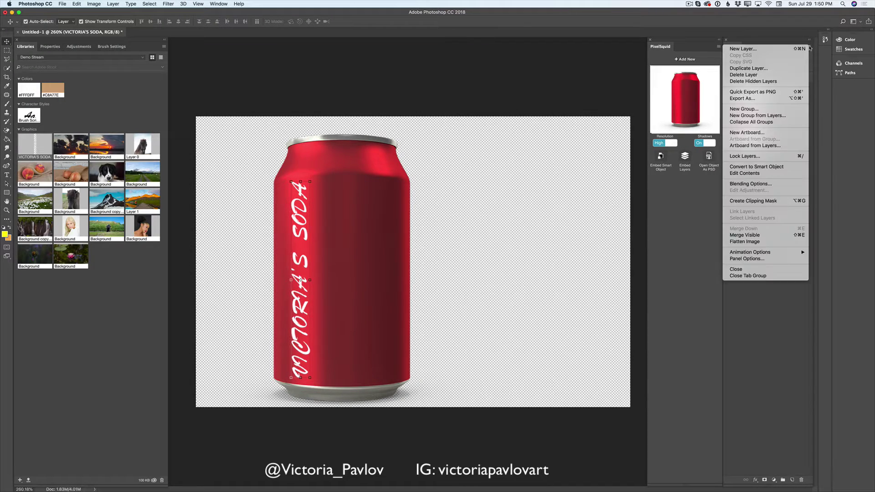
left_click(746, 235)
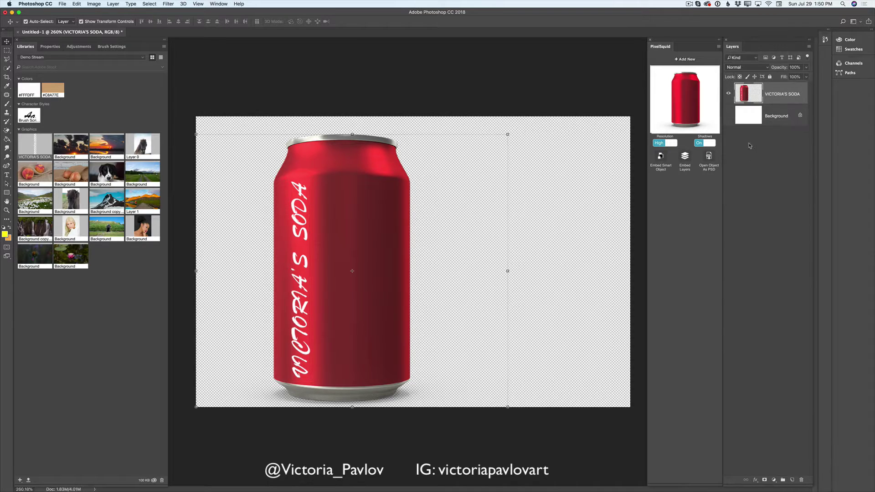
left_click(728, 115)
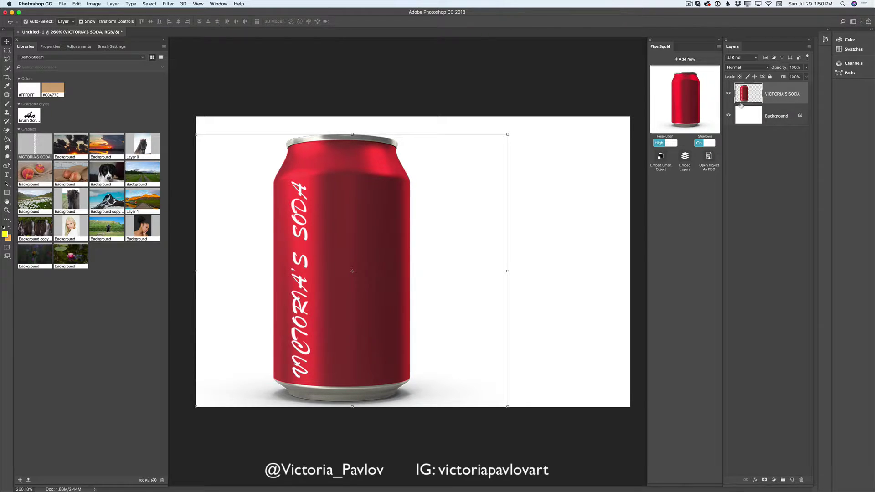
- Check the separation of the merged can and the background by toggling each layer's visibility
left_click(728, 94)
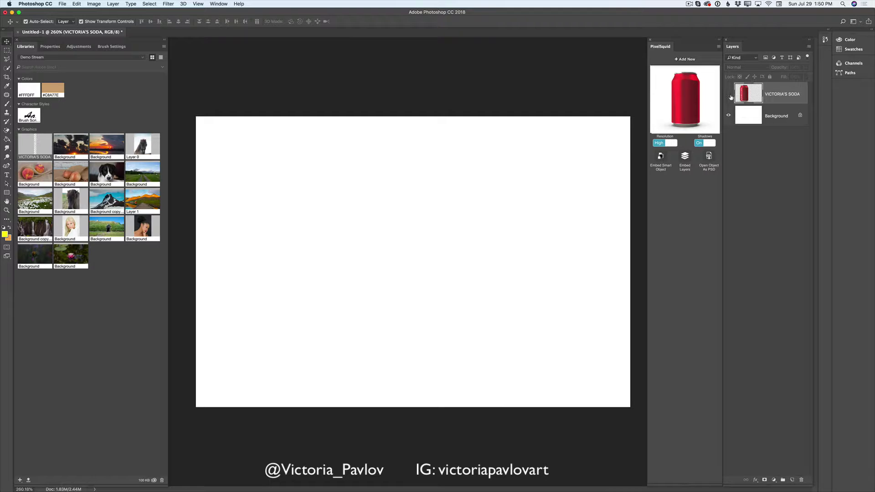
left_click(729, 94)
left_click(729, 117)
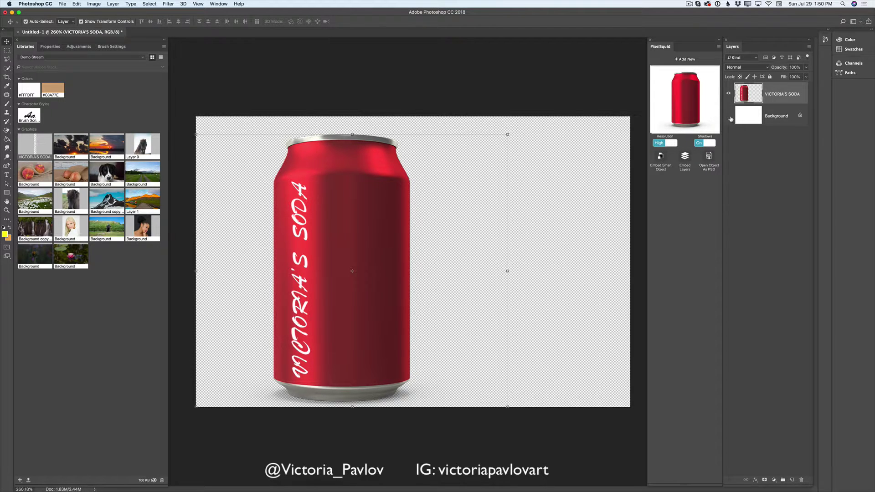
left_click(729, 116)
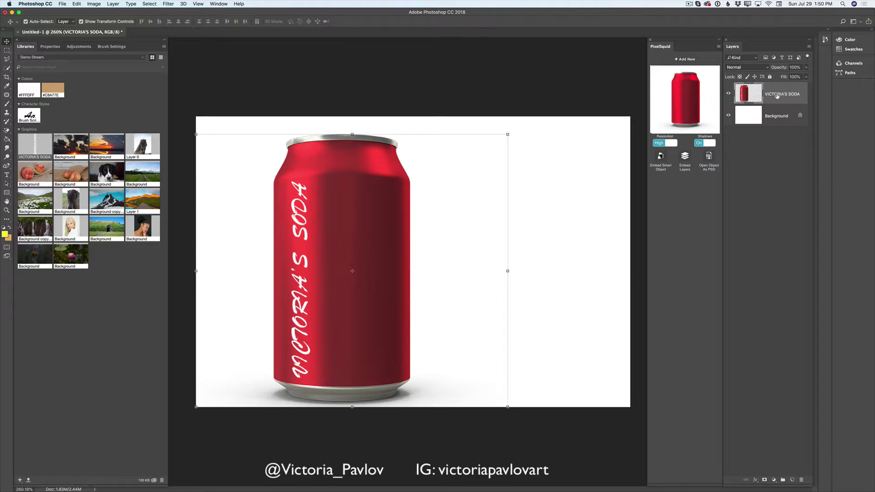
- Rename the merged can layer to "1 can"
double_click(776, 94)
key("BackSpace")
key("Return")
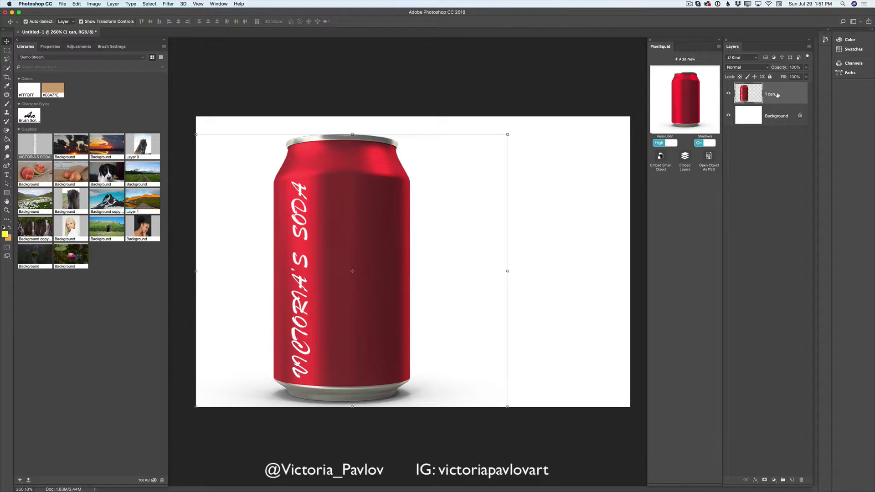
- Duplicate the "1 can" layer and name the copy "2 can"
left_click_drag(777, 95, 792, 478)
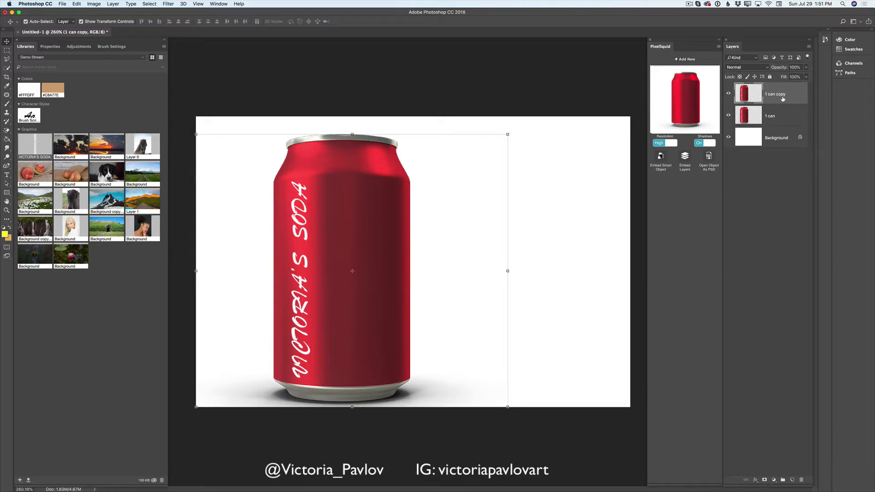
double_click(777, 94)
type("2 can")
key("Return")
- Scale the "1 can" layer to about 89% width and 86% height and place it to the right, partly behind the front can
left_click(782, 118)
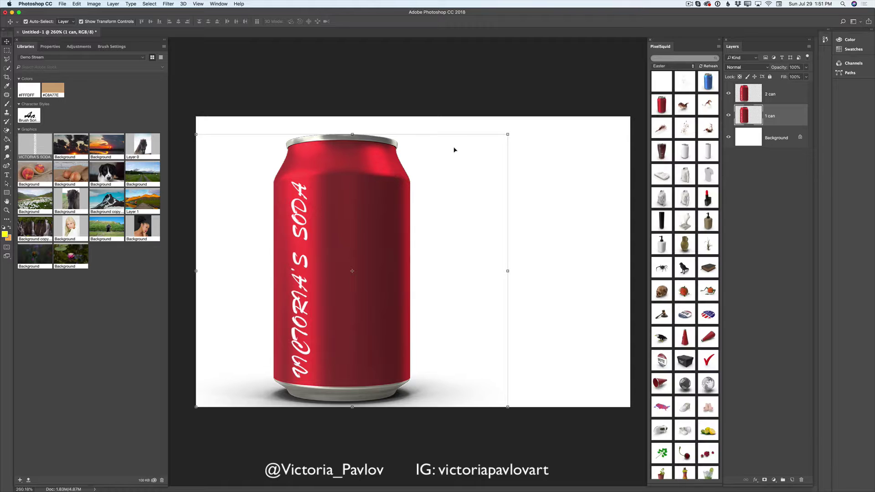
left_click_drag(508, 134, 519, 134)
left_click_drag(415, 205, 530, 205)
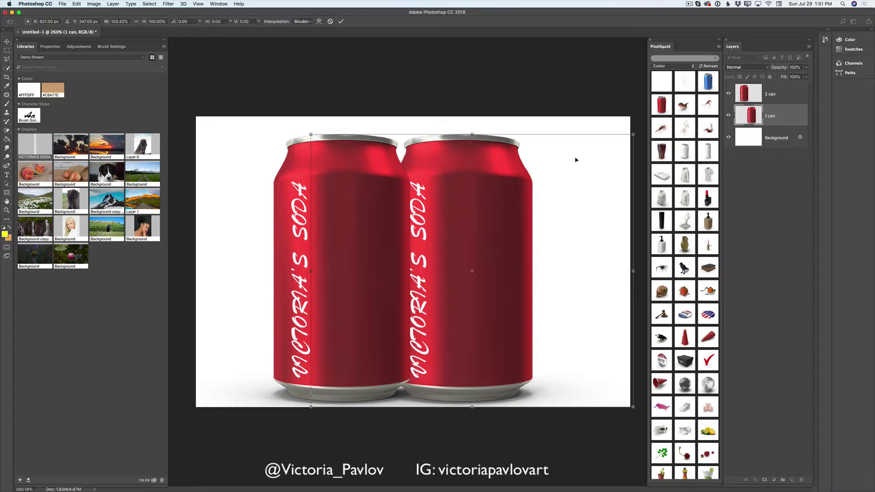
left_click_drag(631, 135, 576, 182)
left_click_drag(468, 227, 490, 217)
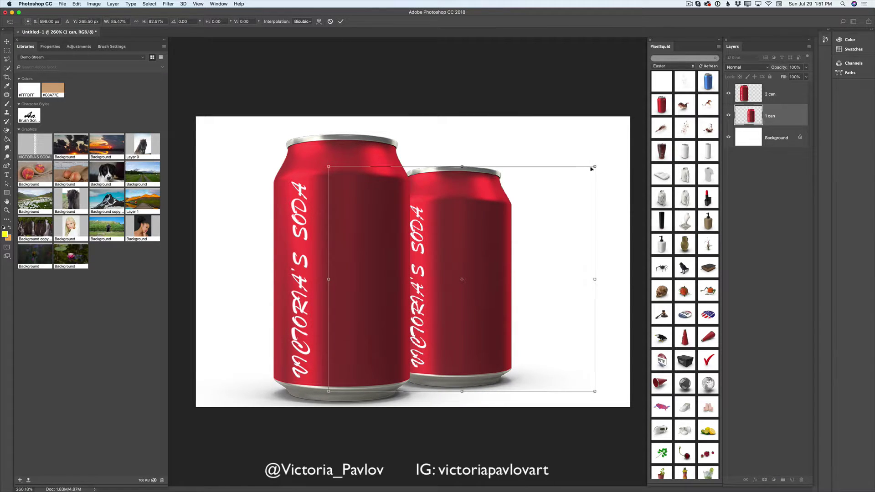
mouse_move(594, 166)
left_mouse_down()
mouse_move(610, 150)
mouse_move(605, 156)
left_mouse_up()
left_click_drag(493, 216, 490, 219)
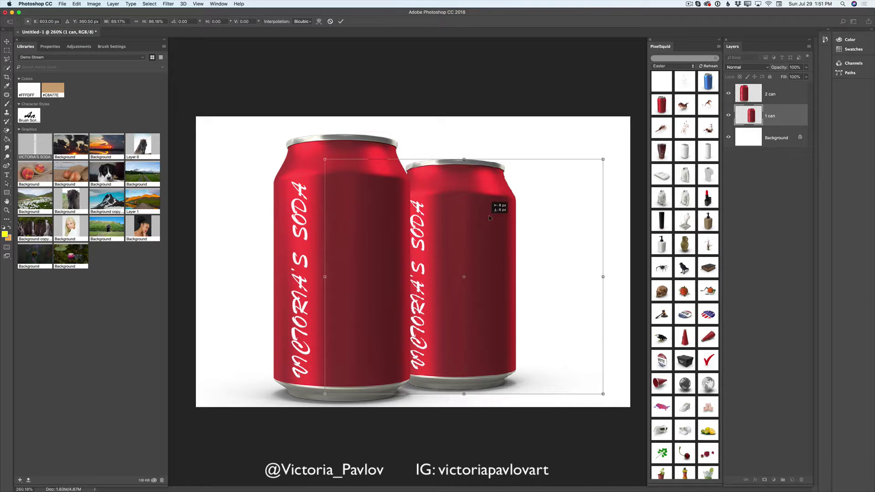
left_click(341, 21)
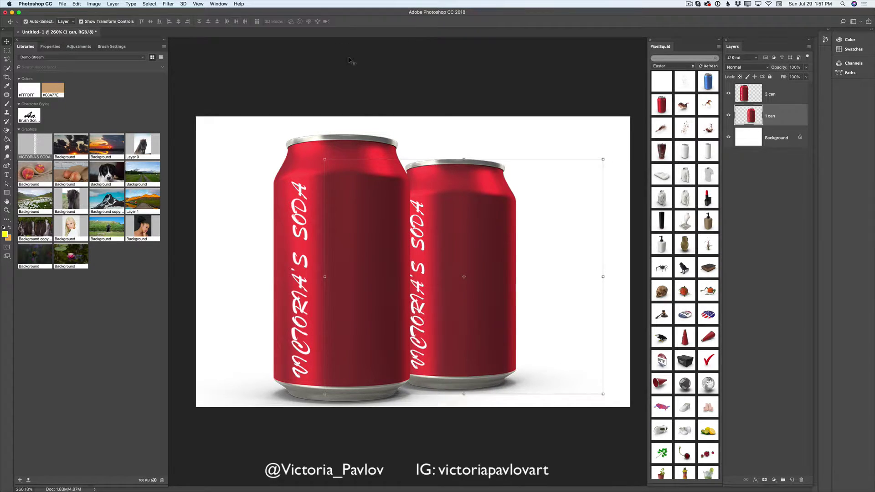
left_click_drag(482, 238, 490, 238)
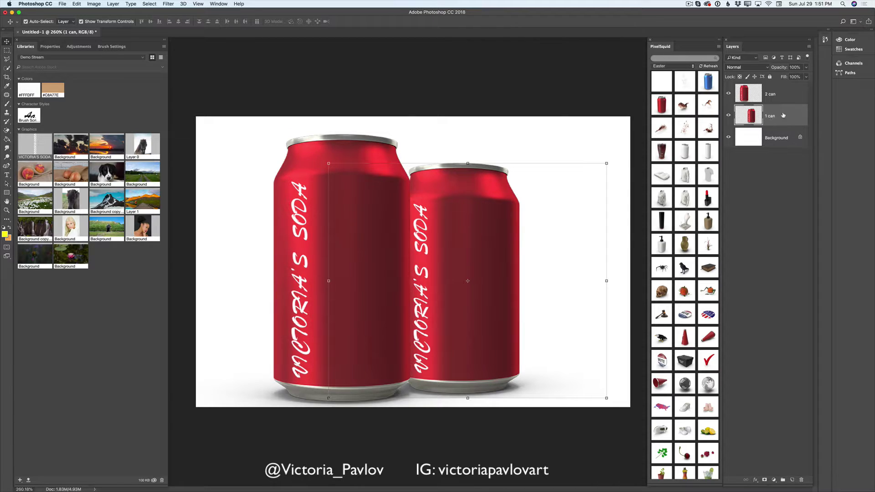
- Duplicate the "1 can" layer again and name the copy "3 can"
left_click_drag(770, 119, 793, 480)
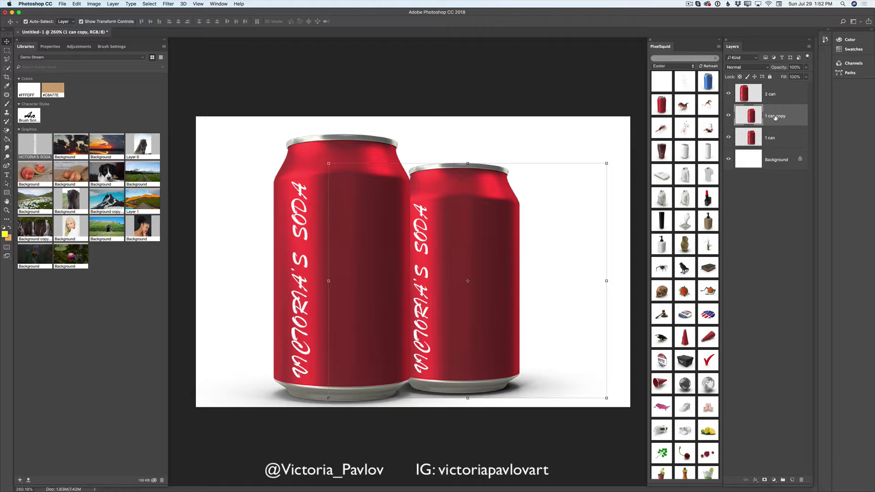
double_click(775, 116)
type("3 can")
key("Return")
left_click(781, 141)
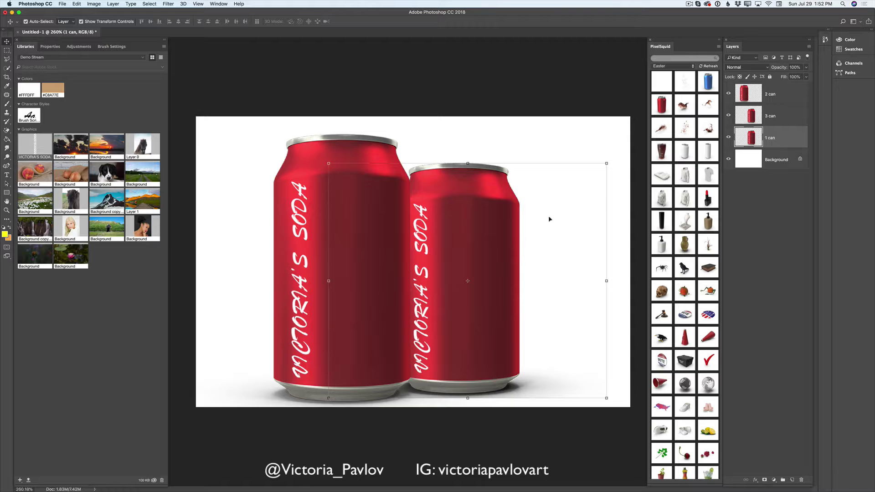
left_click_drag(502, 237, 588, 239)
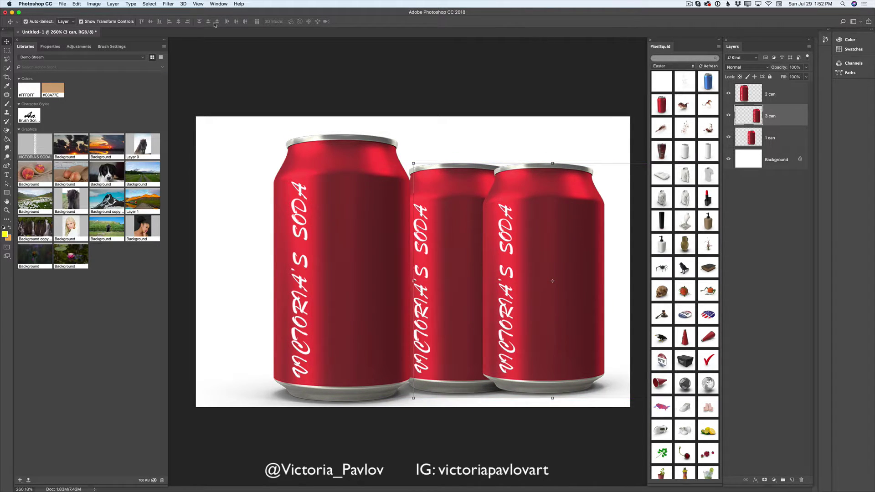
left_click(77, 4)
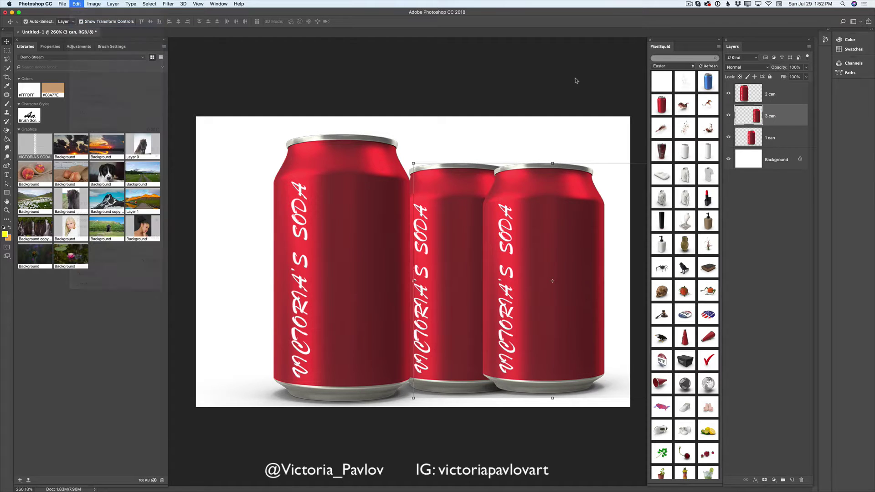
left_click(84, 26)
- Scale the "1 can" layer to 95.85% width and 90.55% height and place it as the rearmost can at the far right of the row
left_click(779, 143)
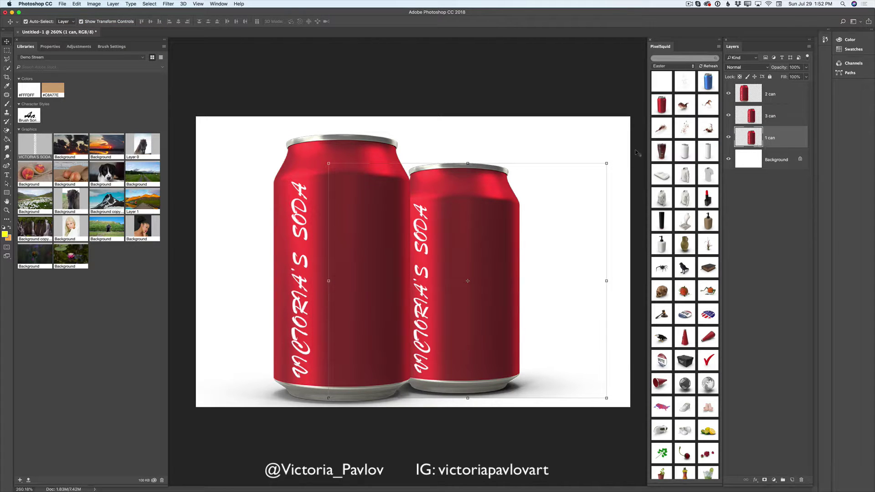
left_click_drag(605, 162, 622, 162)
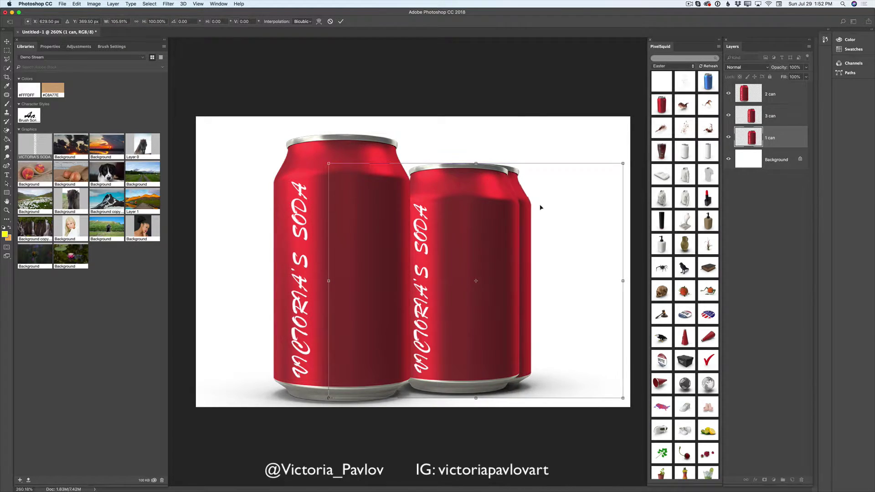
left_click_drag(526, 219, 623, 214)
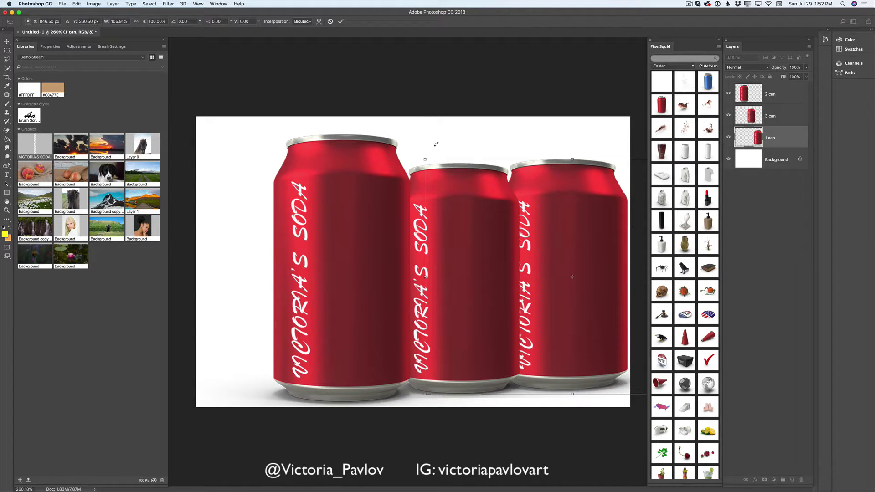
left_click_drag(425, 158, 462, 189)
mouse_move(547, 198)
left_mouse_down()
mouse_move(568, 205)
mouse_move(537, 206)
left_mouse_up()
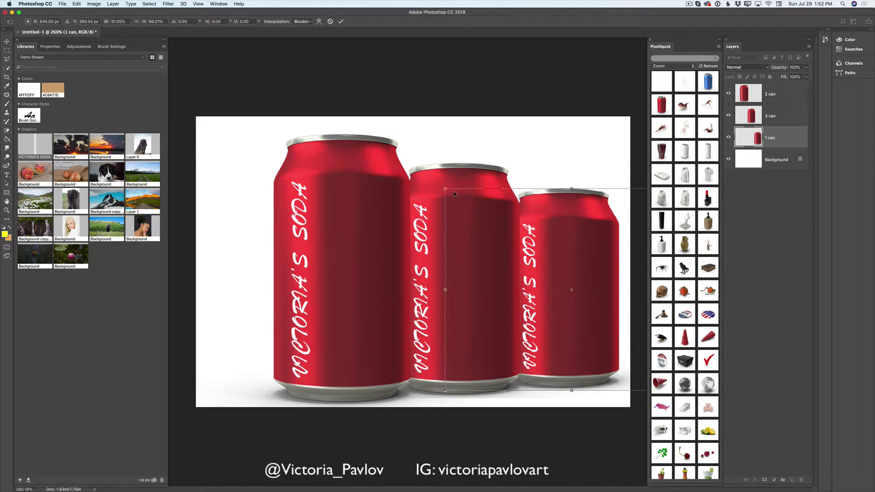
left_click_drag(442, 188, 431, 177)
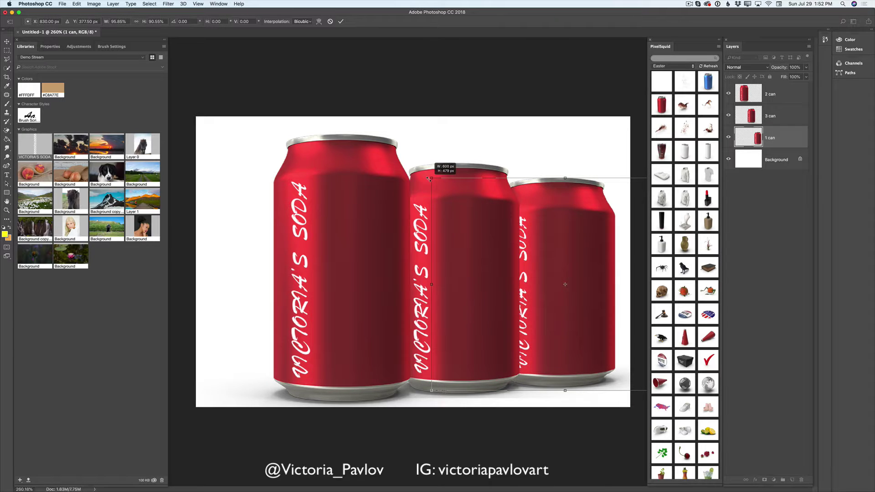
left_click_drag(544, 216, 551, 216)
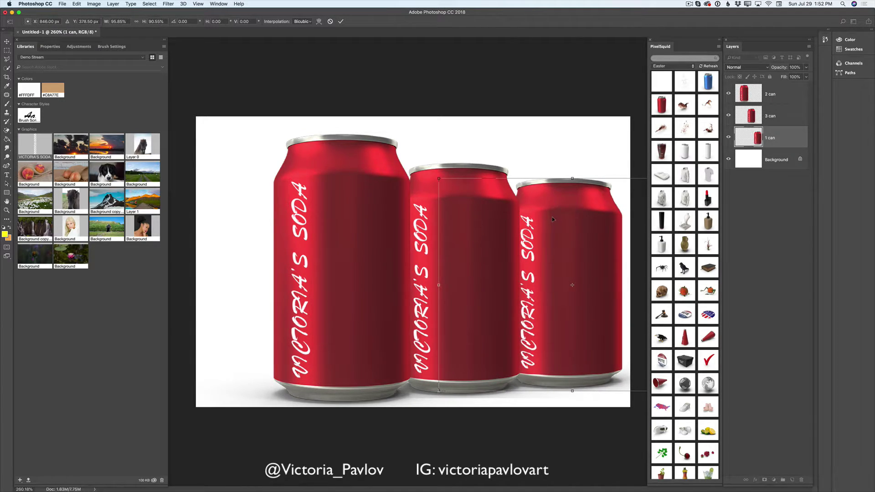
left_click(340, 22)
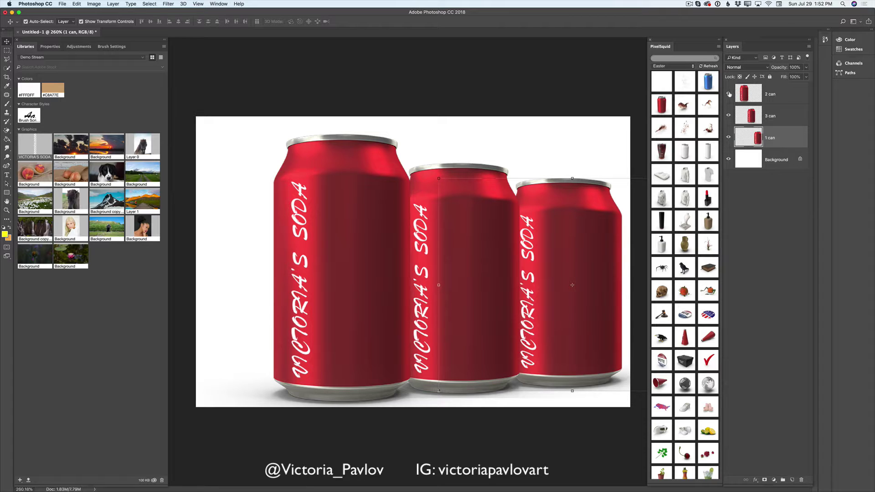
- Merge the "1 can" and "3 can" layers by hiding "2 can" and "Background", merging the visible layers, and showing the hidden ones again
left_click(727, 95)
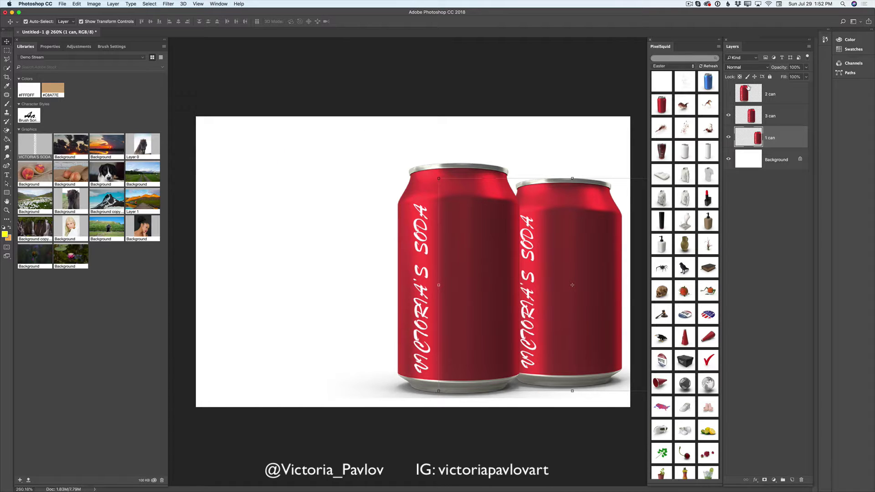
left_click(727, 160)
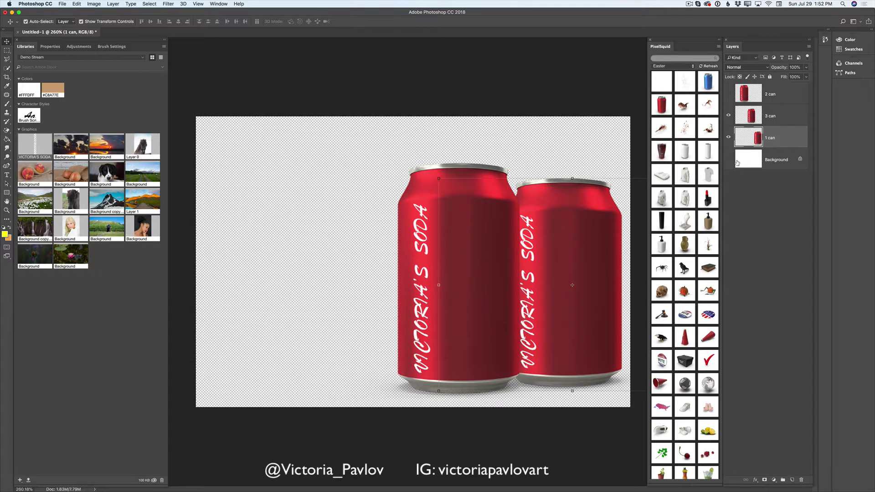
left_click(809, 46)
left_click(743, 236)
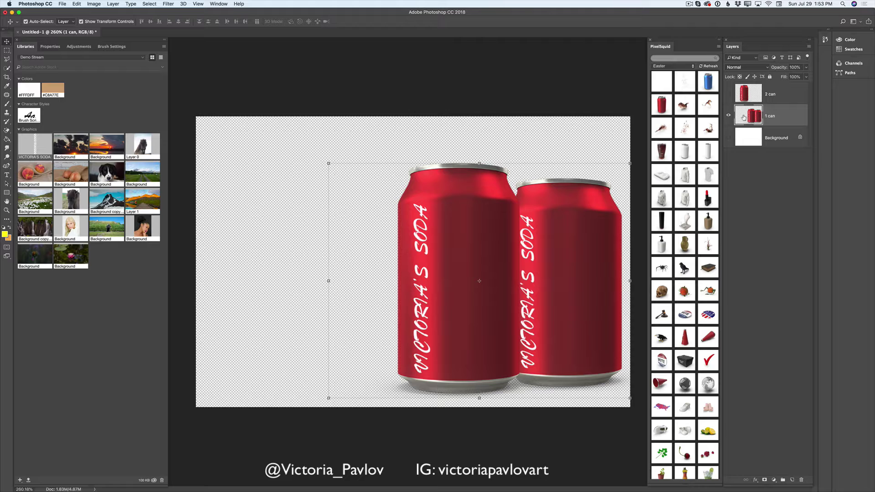
left_click(728, 94)
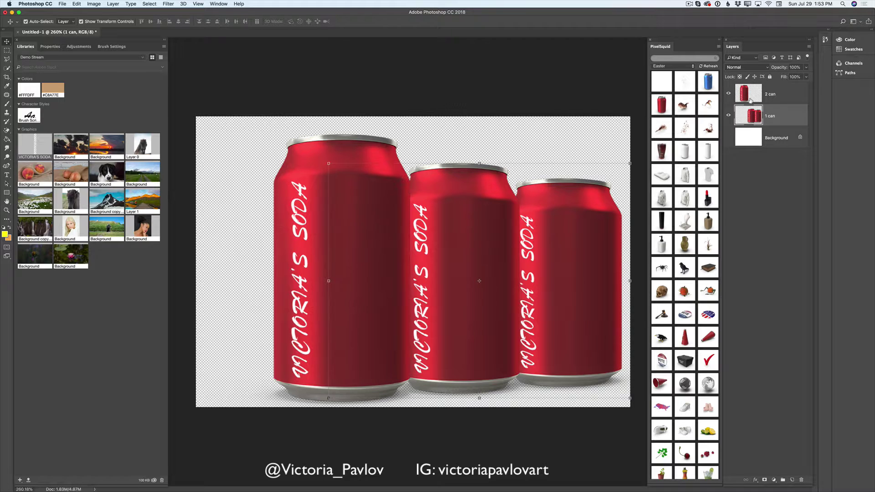
left_click(728, 138)
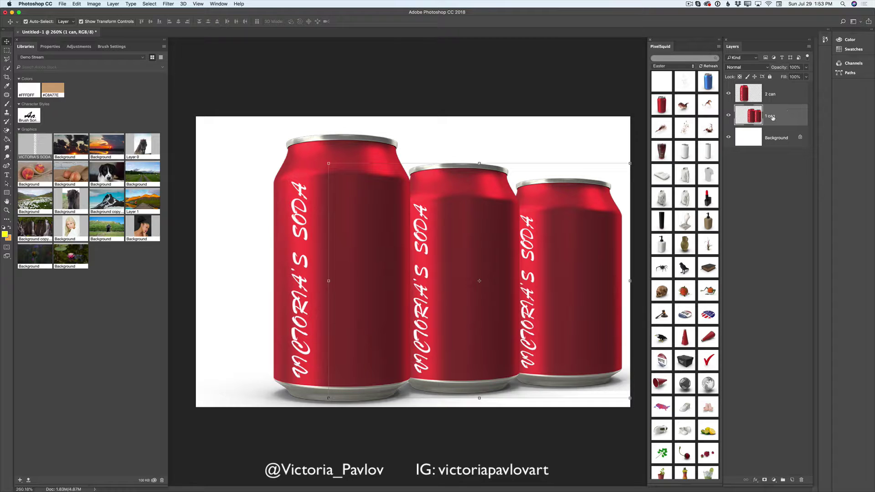
- Apply a slight Gaussian Blur to the two rear cans on the merged "1 can" layer, keeping the front can sharp
left_click(729, 116)
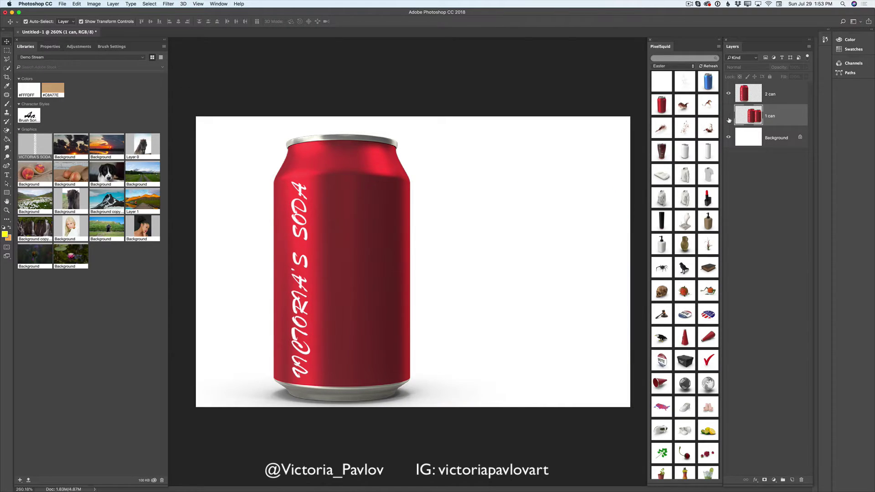
left_click(728, 116)
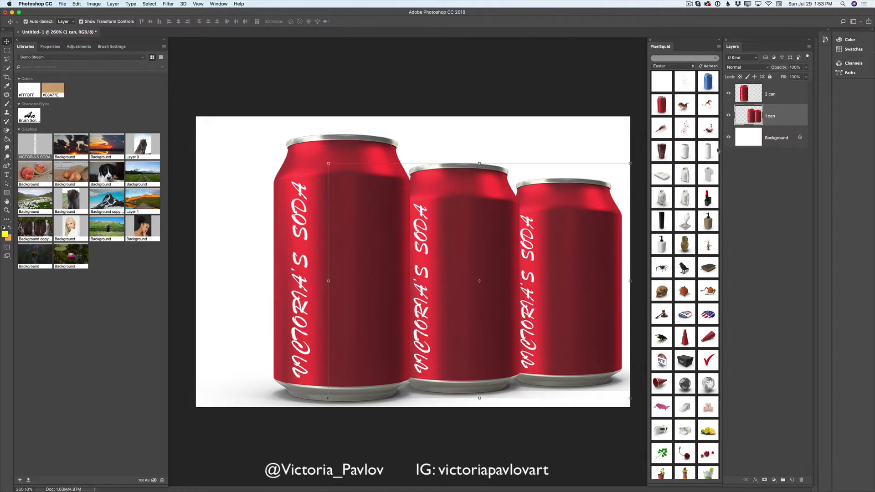
left_click(168, 4)
mouse_move(205, 85)
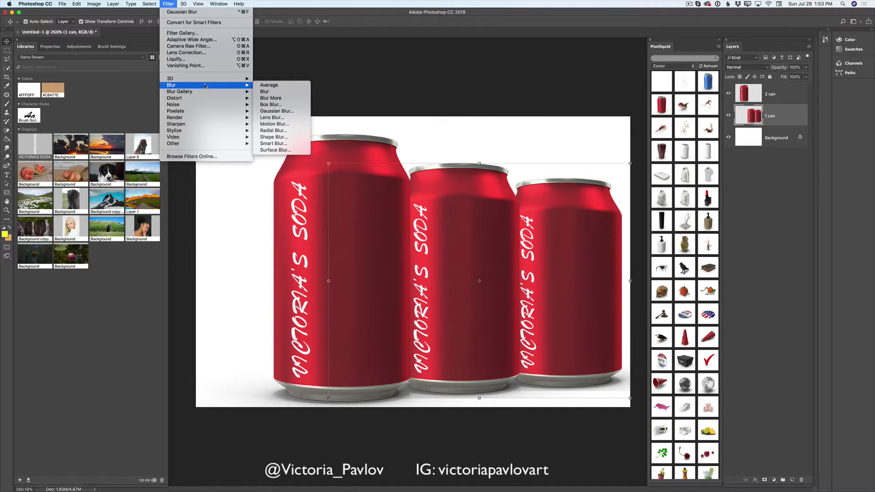
left_click(288, 111)
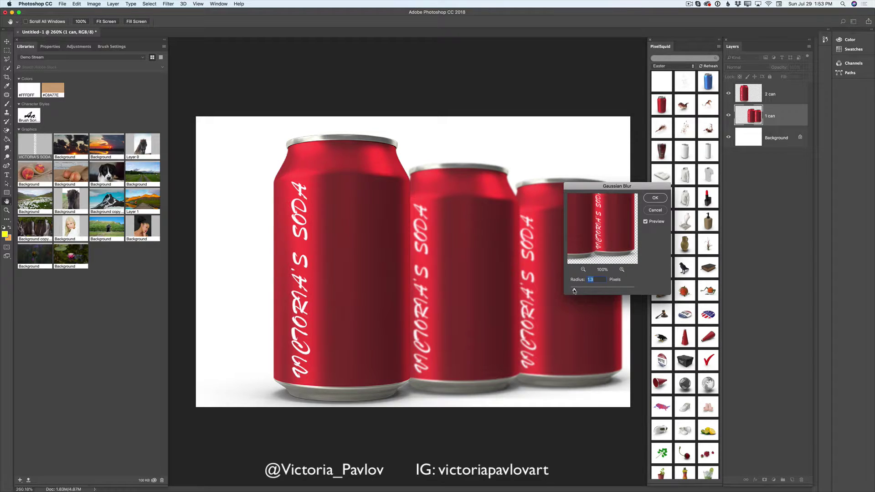
left_click_drag(573, 291, 573, 291)
left_click(655, 198)
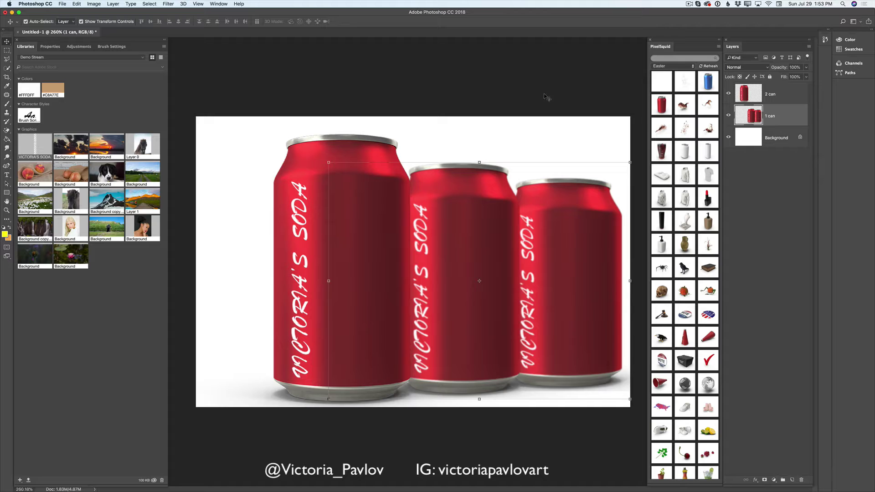
- Check the front and rear can layers separately and merge the "2 can" layer down into "1 can"
left_click(729, 94)
left_click(728, 94)
left_click(728, 117)
left_click(729, 118)
left_click(775, 97)
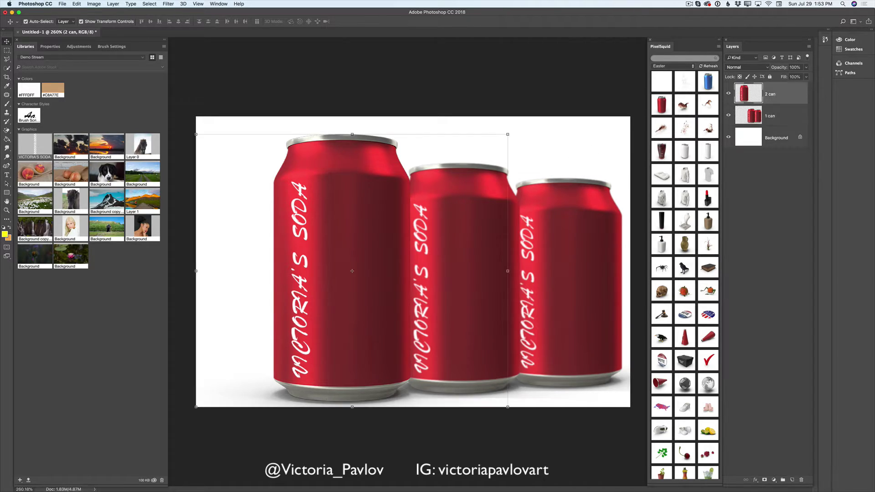
left_click(809, 47)
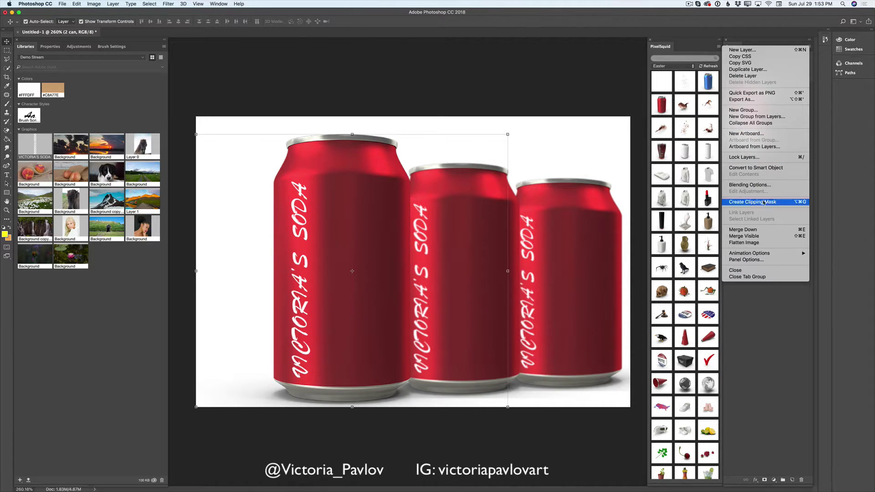
left_click(750, 230)
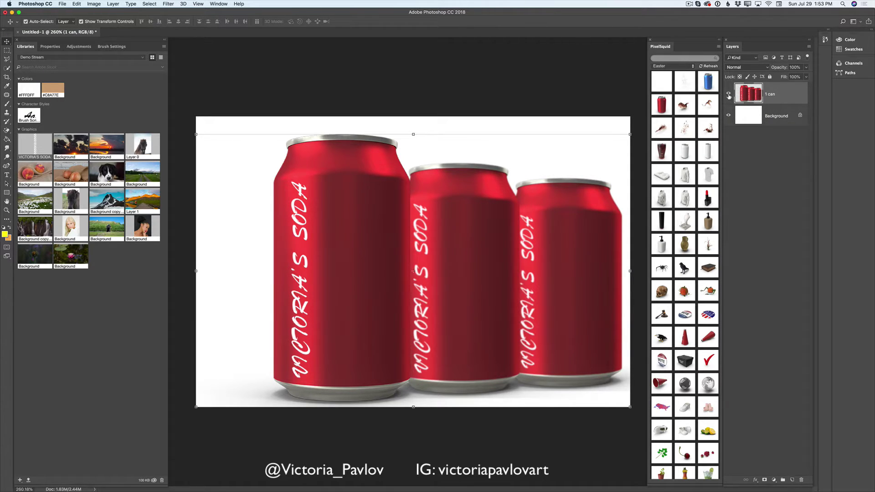
- Check the merged cans against the background and shift the whole group slightly left on the canvas
left_click(728, 95)
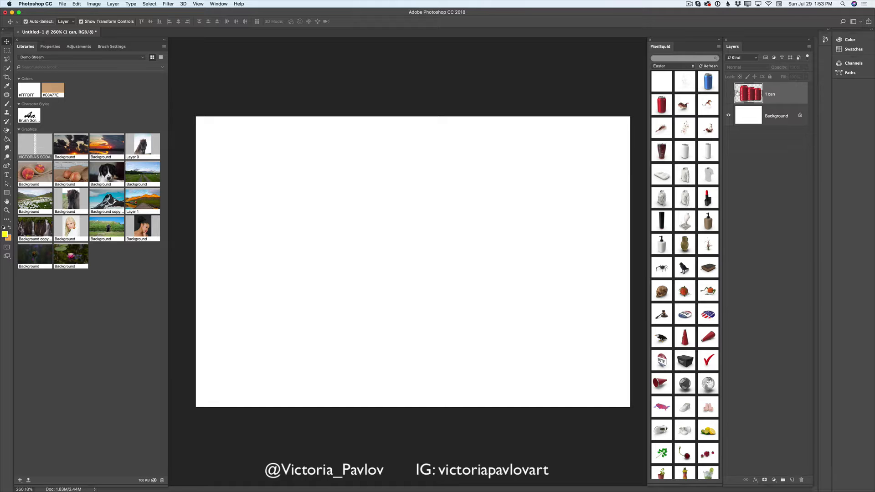
left_click(728, 93)
left_click(728, 115)
left_click(728, 115)
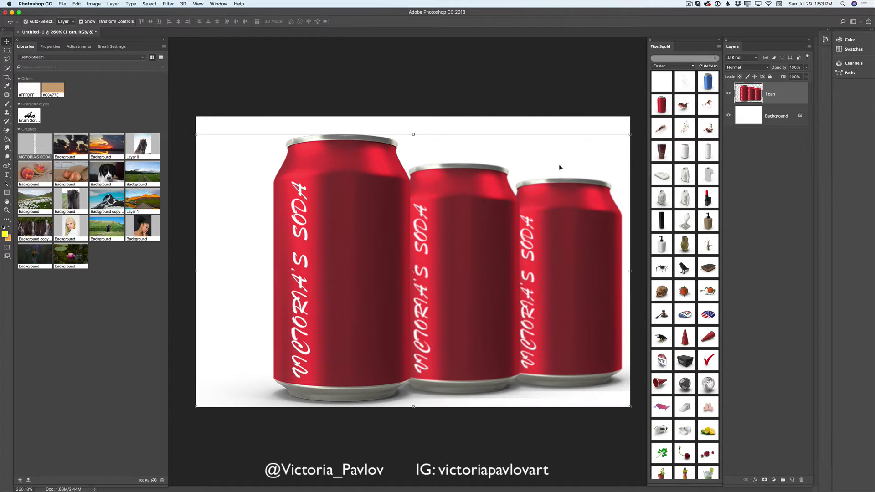
left_click_drag(466, 215, 443, 213)
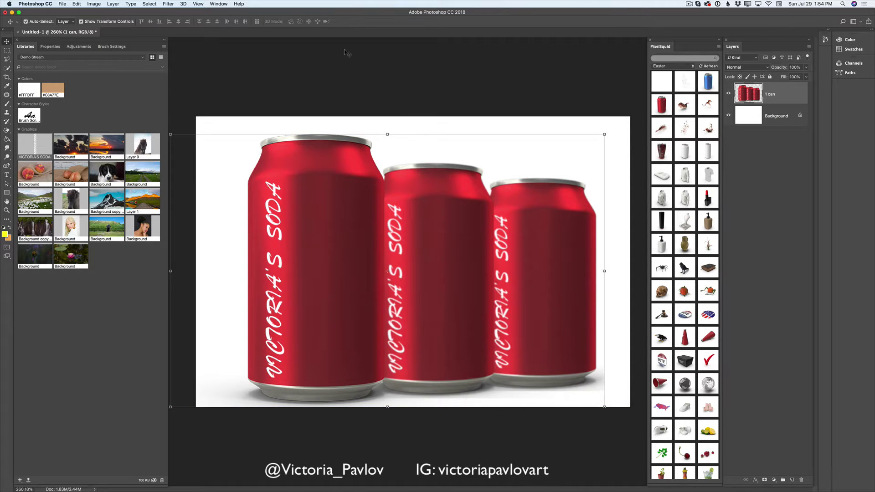
- Make the Background layer active and sample a red from the front can as the foreground color
left_click(775, 117)
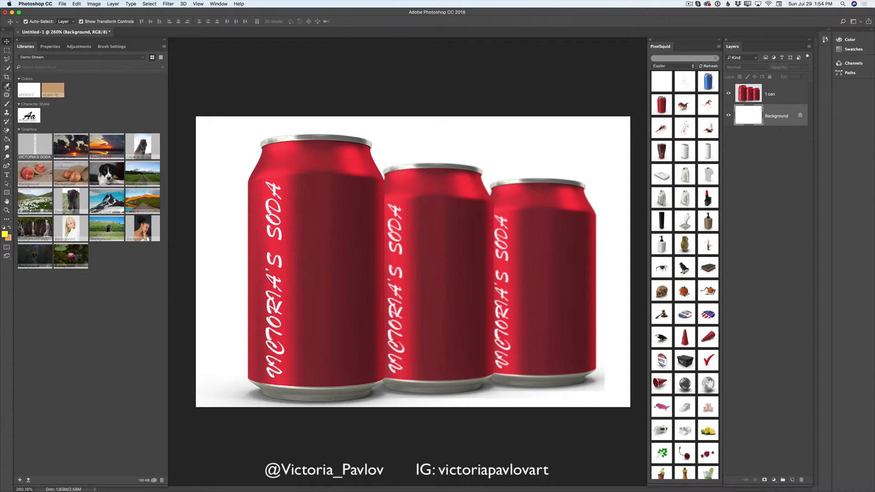
left_click(6, 86)
left_click(34, 87)
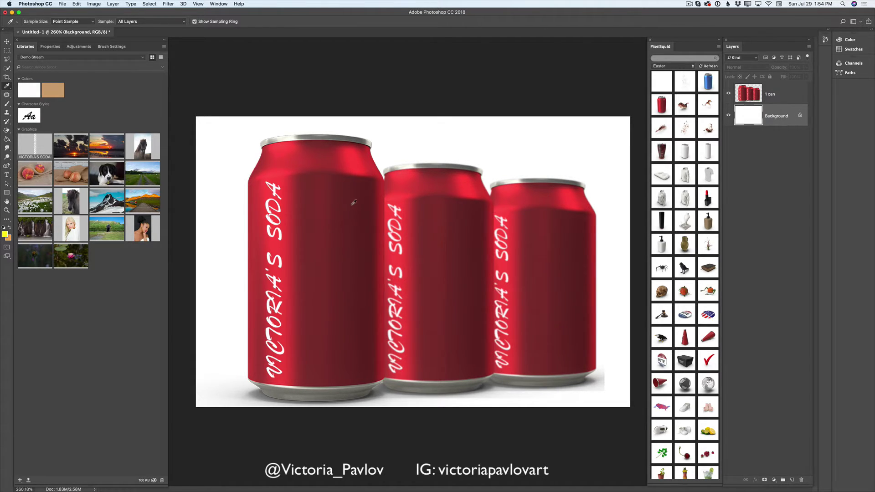
left_click(355, 167)
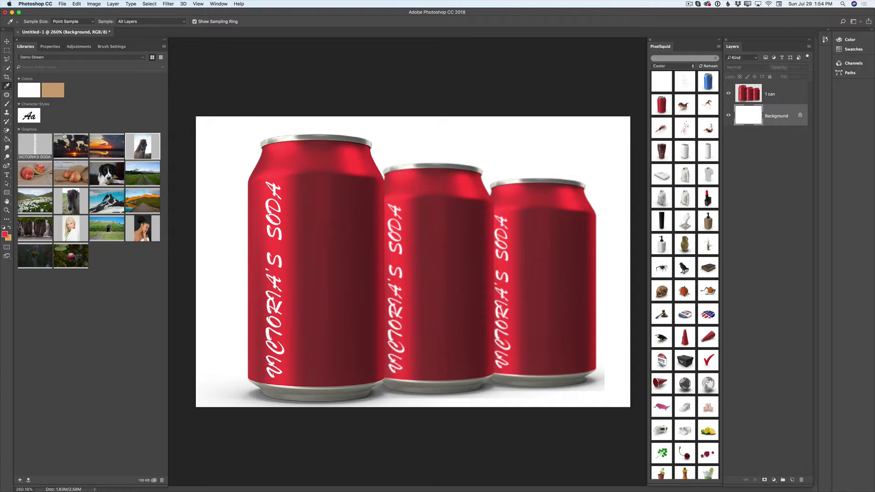
- Set up the Curvature Pen tool in Shape mode with a bright red fill and no stroke
left_click(7, 166)
left_click(7, 166)
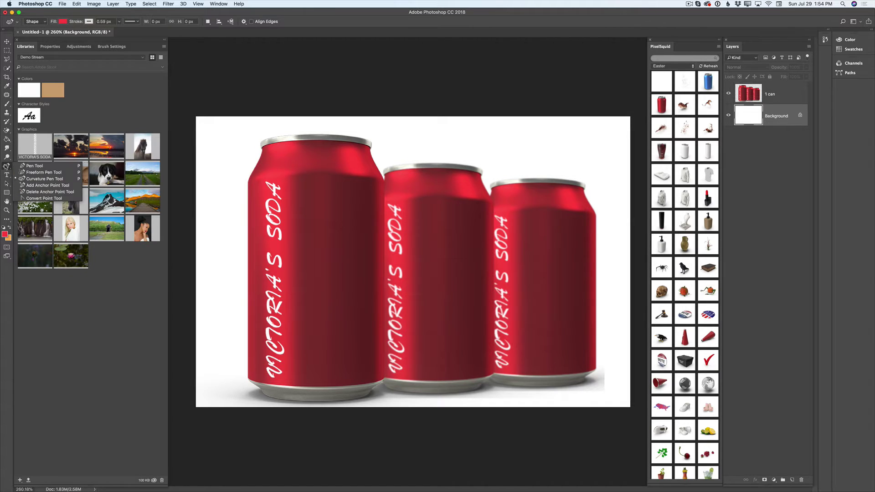
left_click(27, 172)
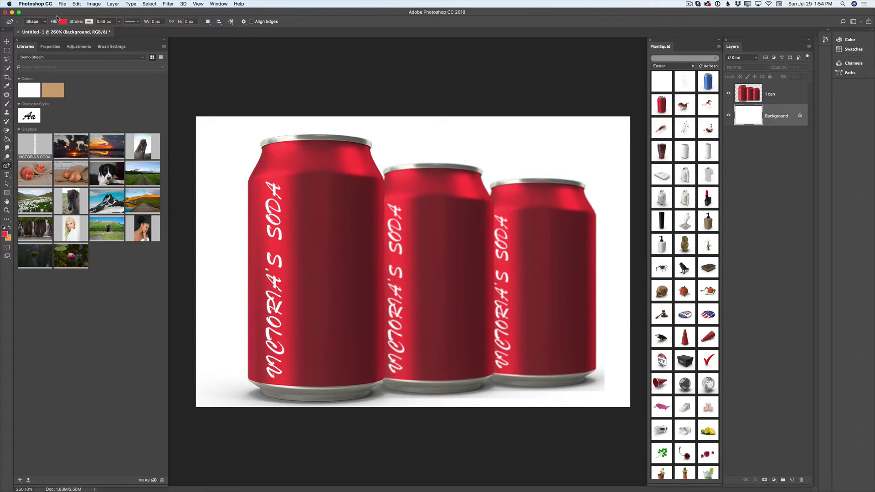
left_click(43, 22)
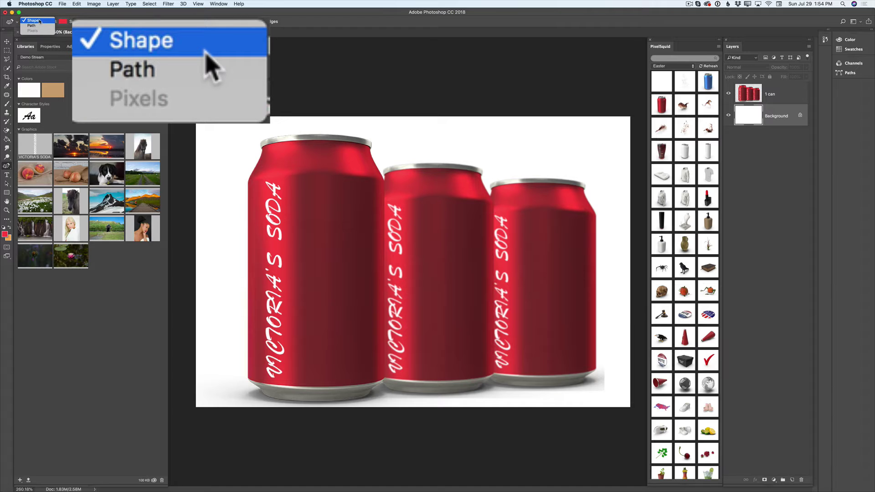
left_click(40, 20)
left_click(62, 22)
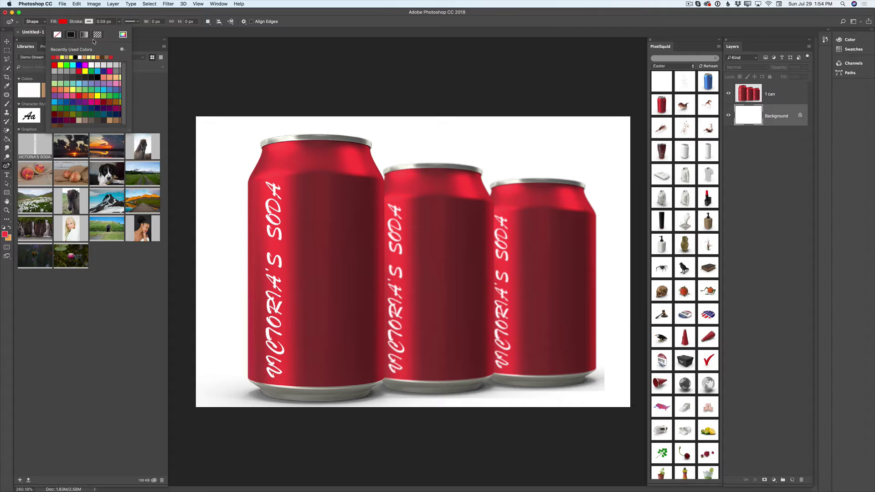
left_click(57, 35)
left_click(62, 22)
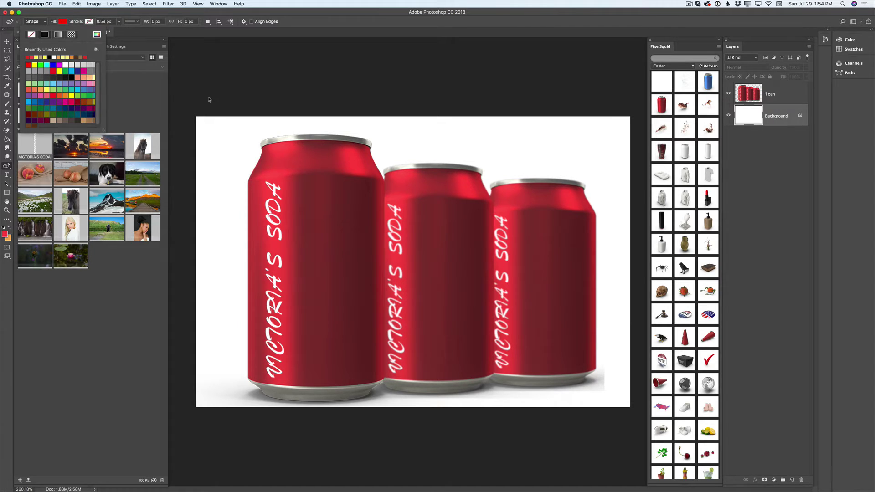
- Draw a straight-edged triangle behind the cans, with its points at the canvas's upper-left, upper-right and lower-left corners
left_click(198, 118)
left_click(197, 117)
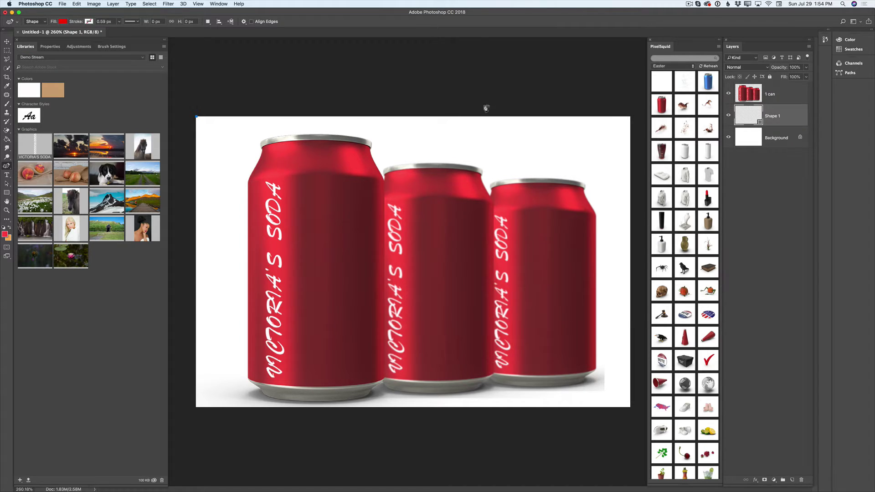
left_click(630, 117)
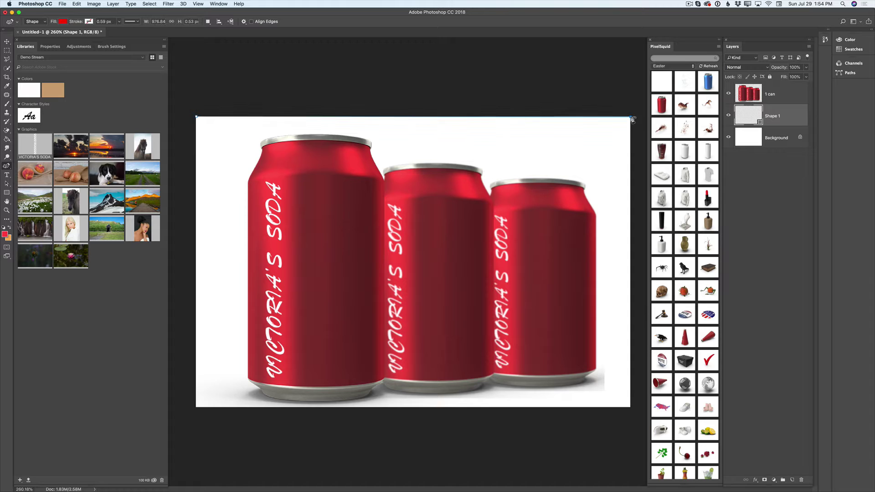
left_click(197, 407)
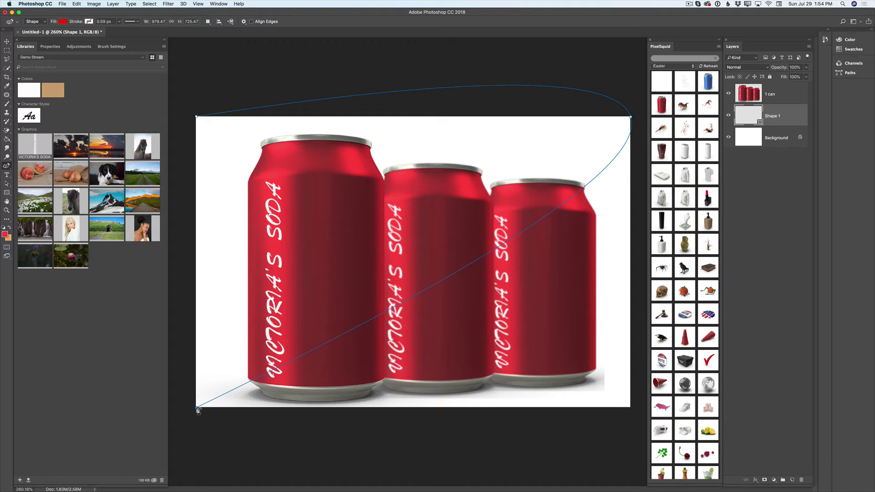
left_click(196, 117)
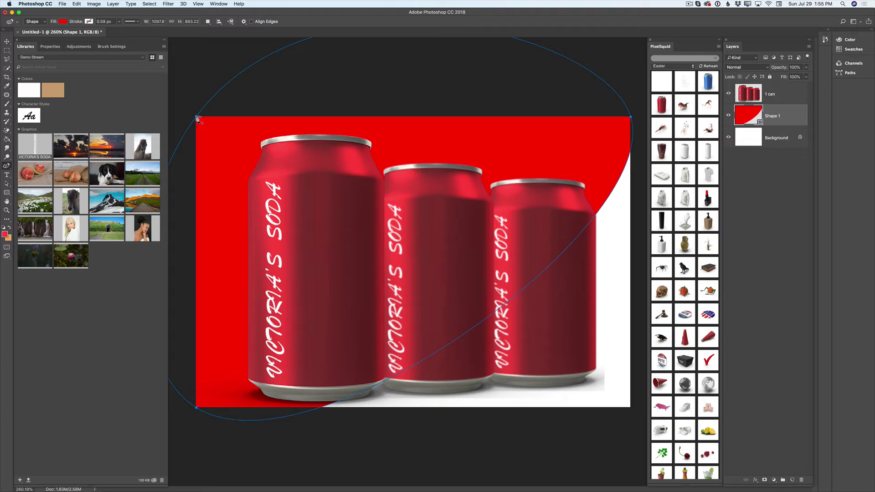
left_click_drag(198, 119, 216, 136)
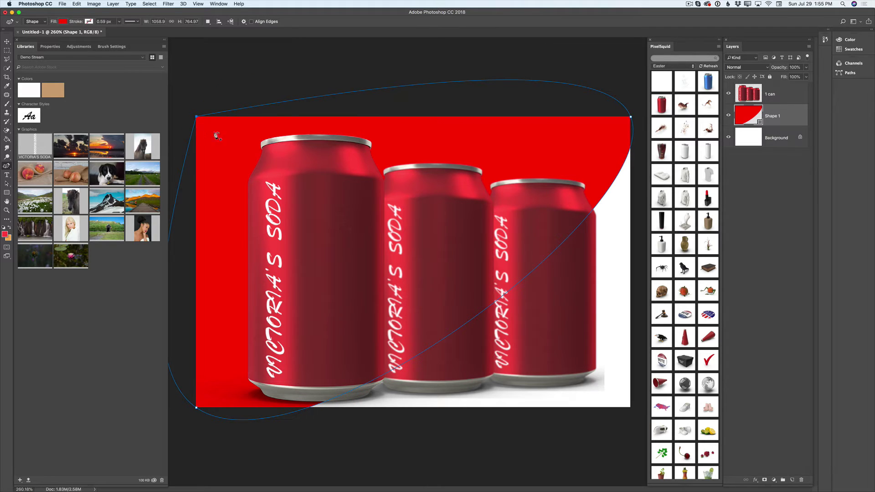
left_click(631, 118)
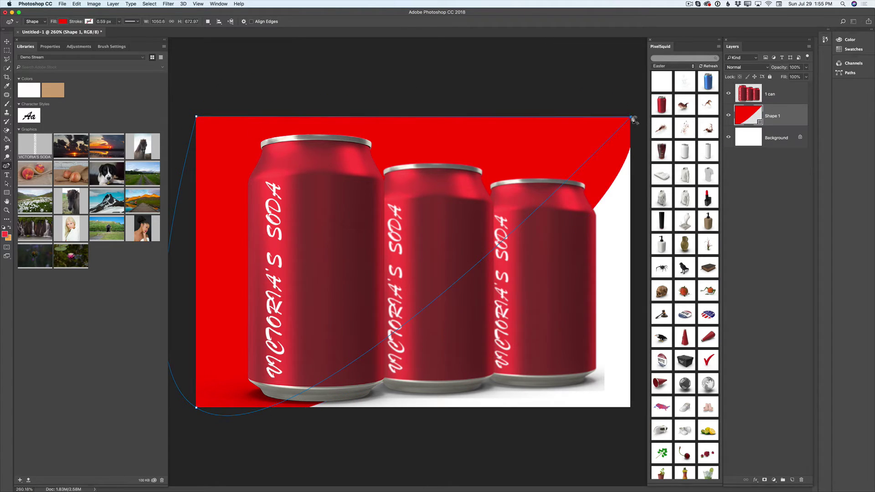
left_click(196, 407)
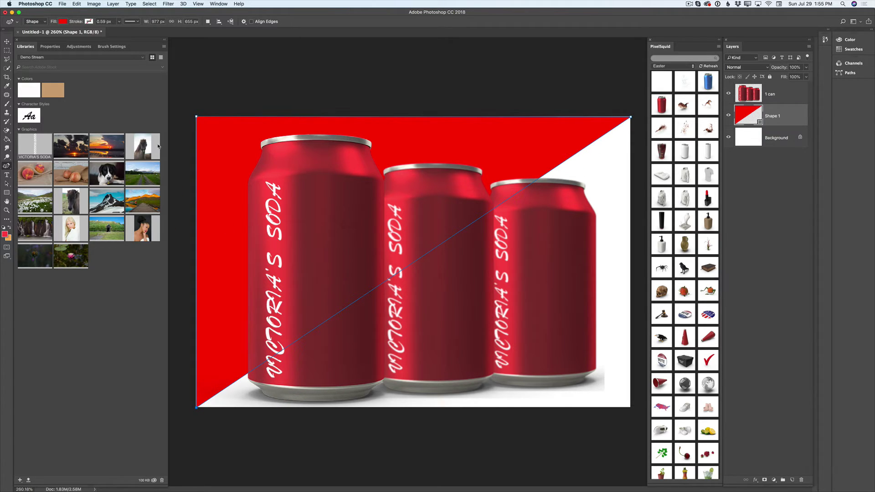
- Add an Exposure adjustment clipped to the "1 can" layer and set its Gamma Correction to 0.90
left_click(7, 44)
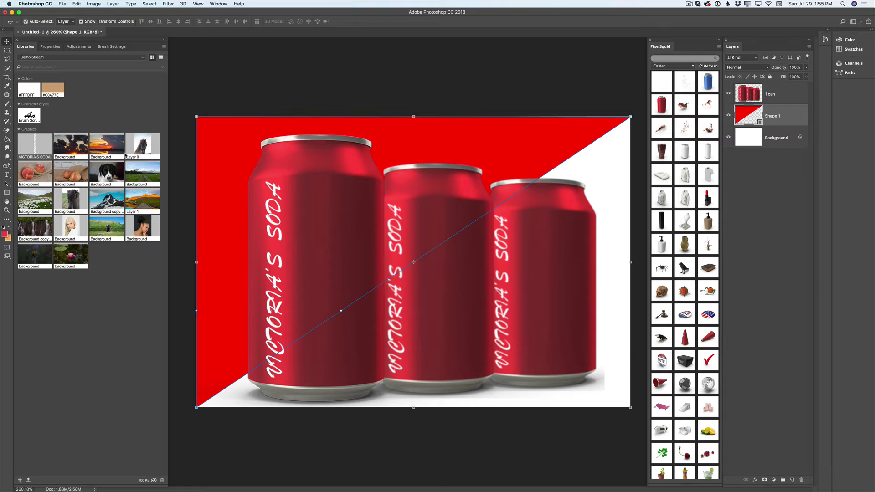
left_click(777, 93)
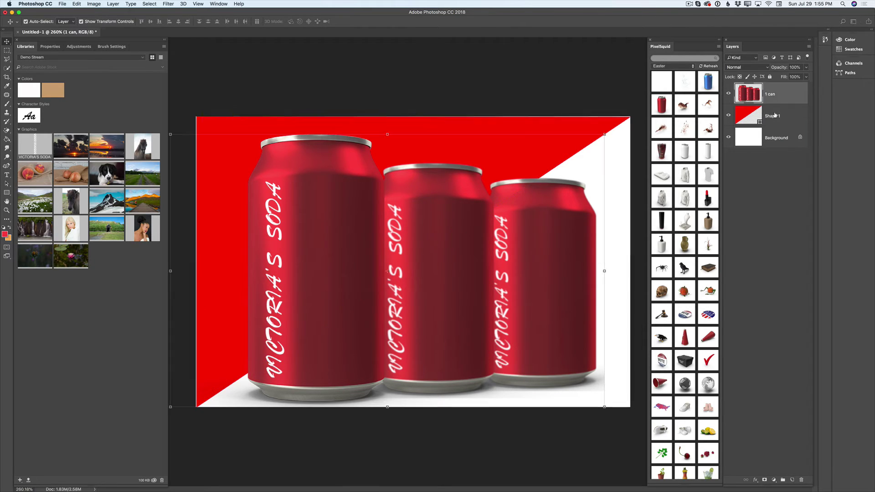
left_click(727, 93)
left_click(727, 94)
left_click(78, 46)
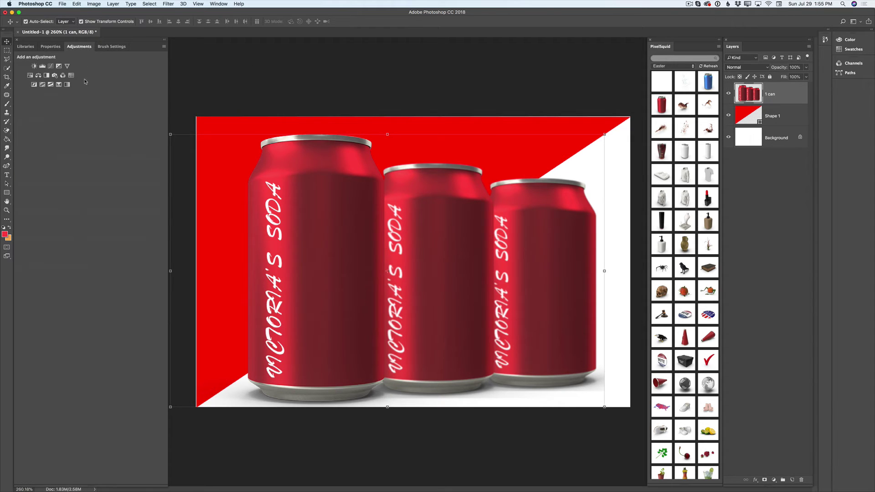
left_click(58, 67)
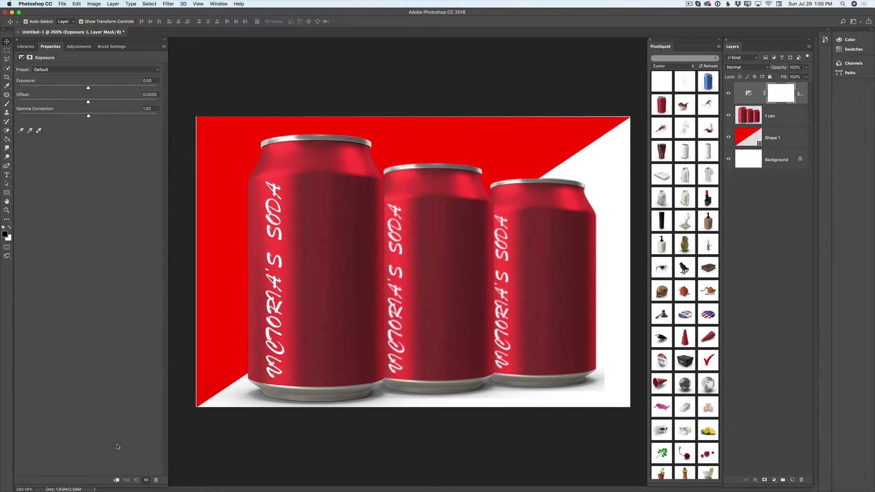
left_click(116, 479)
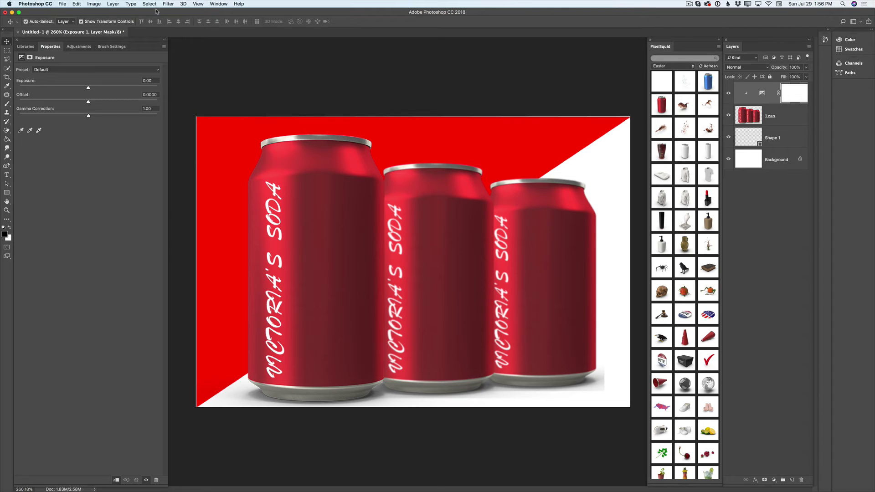
mouse_move(88, 90)
left_mouse_down()
mouse_move(98, 117)
mouse_move(89, 88)
left_mouse_up()
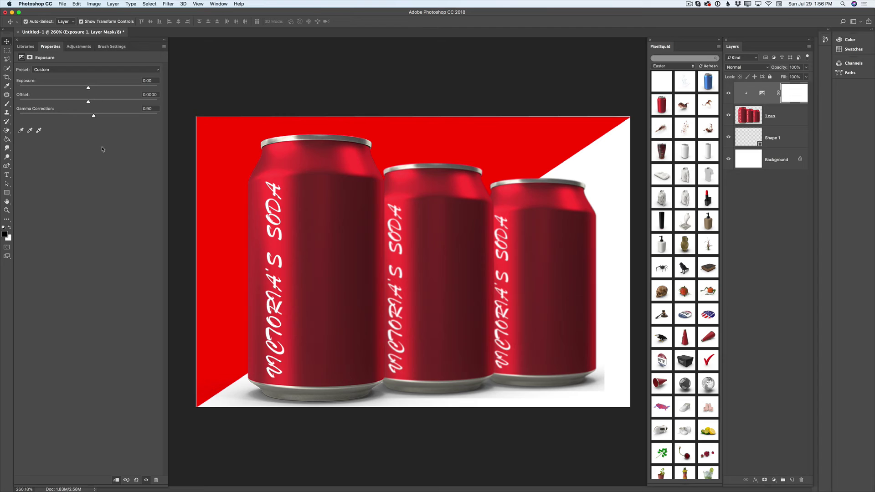